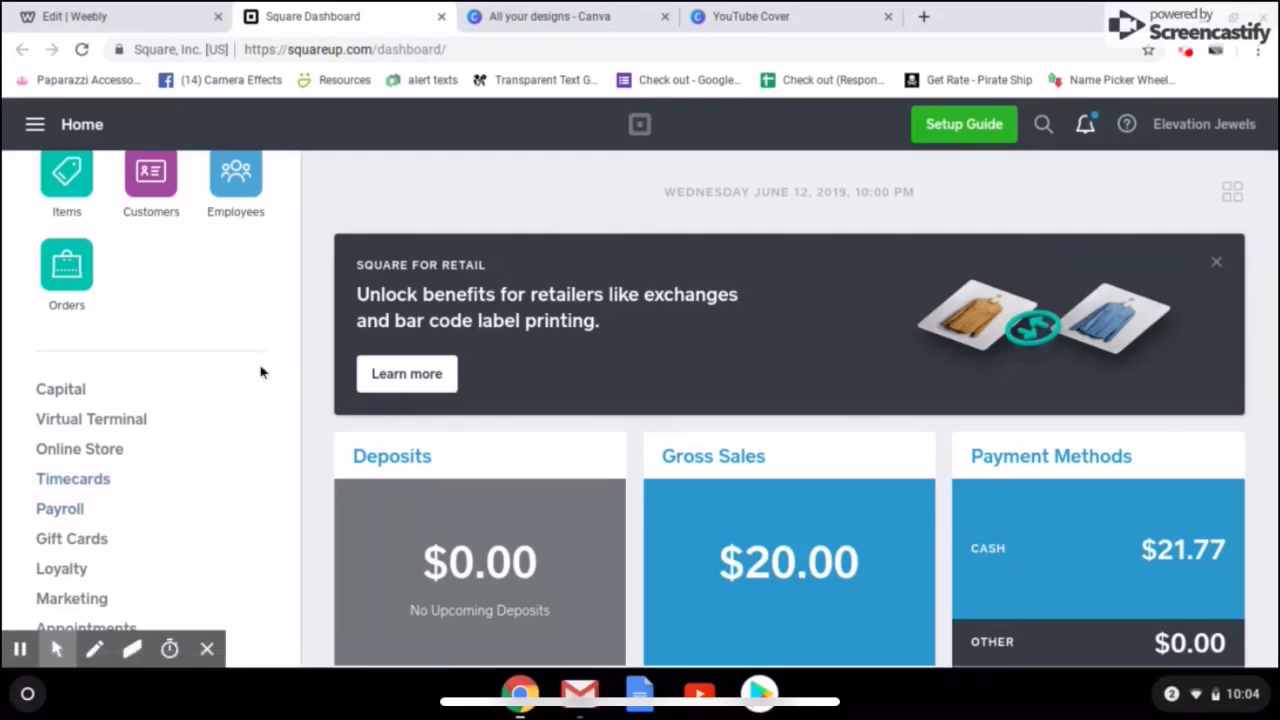
Step: Go to Online Store in the sidebar, then switch to the Edit | Weebly tab for ElevationJewels.com
scroll(260, 372, up, 3)
scroll(260, 372, down, 1)
scroll(100, 365, down, 1)
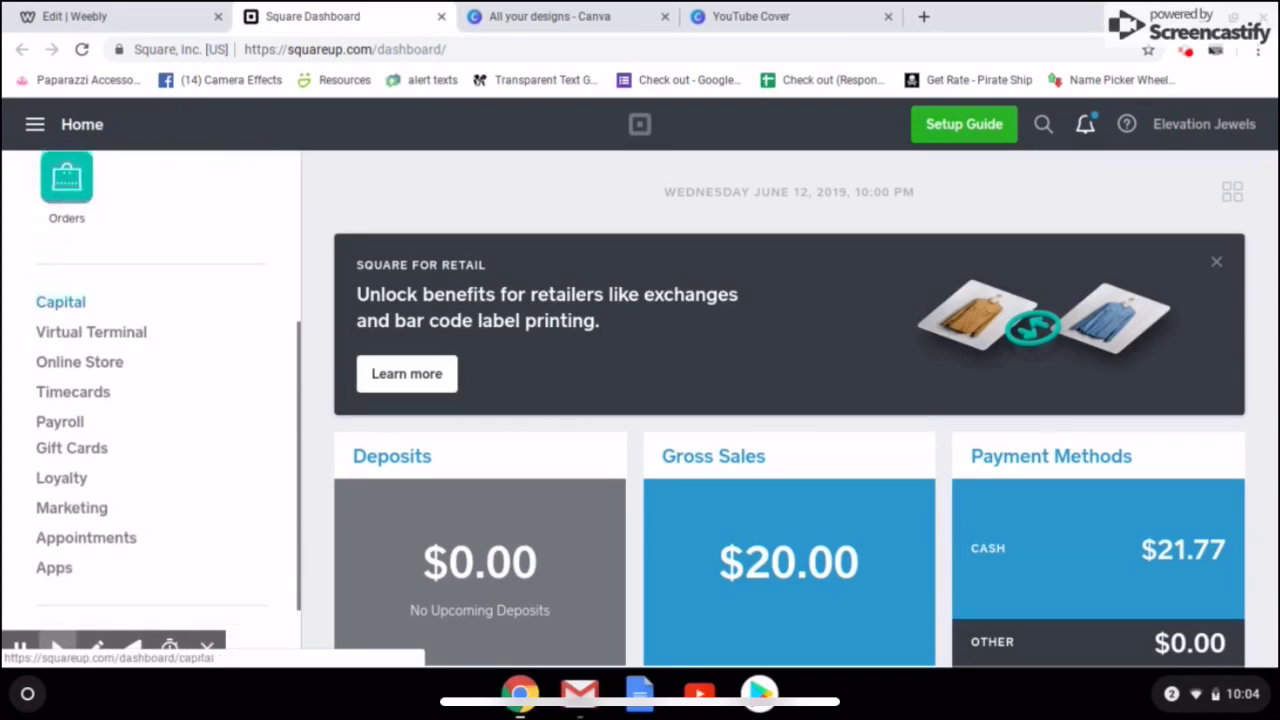
click(118, 346)
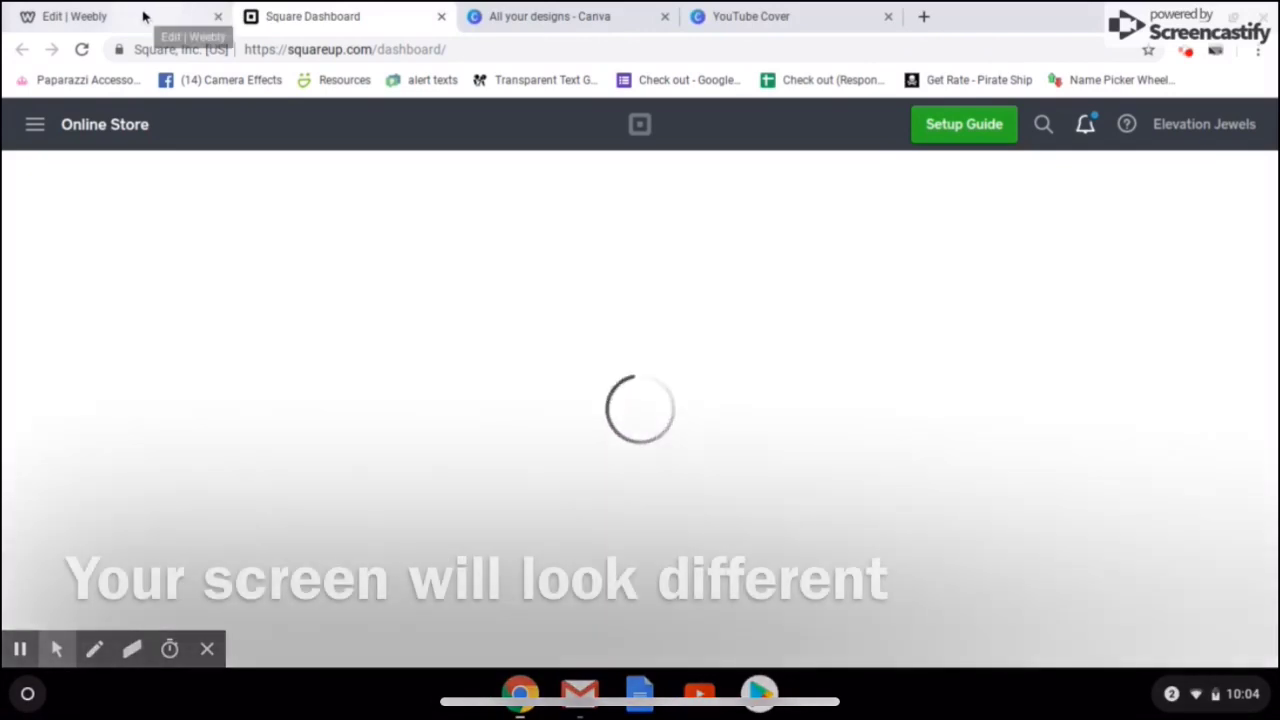
click(143, 14)
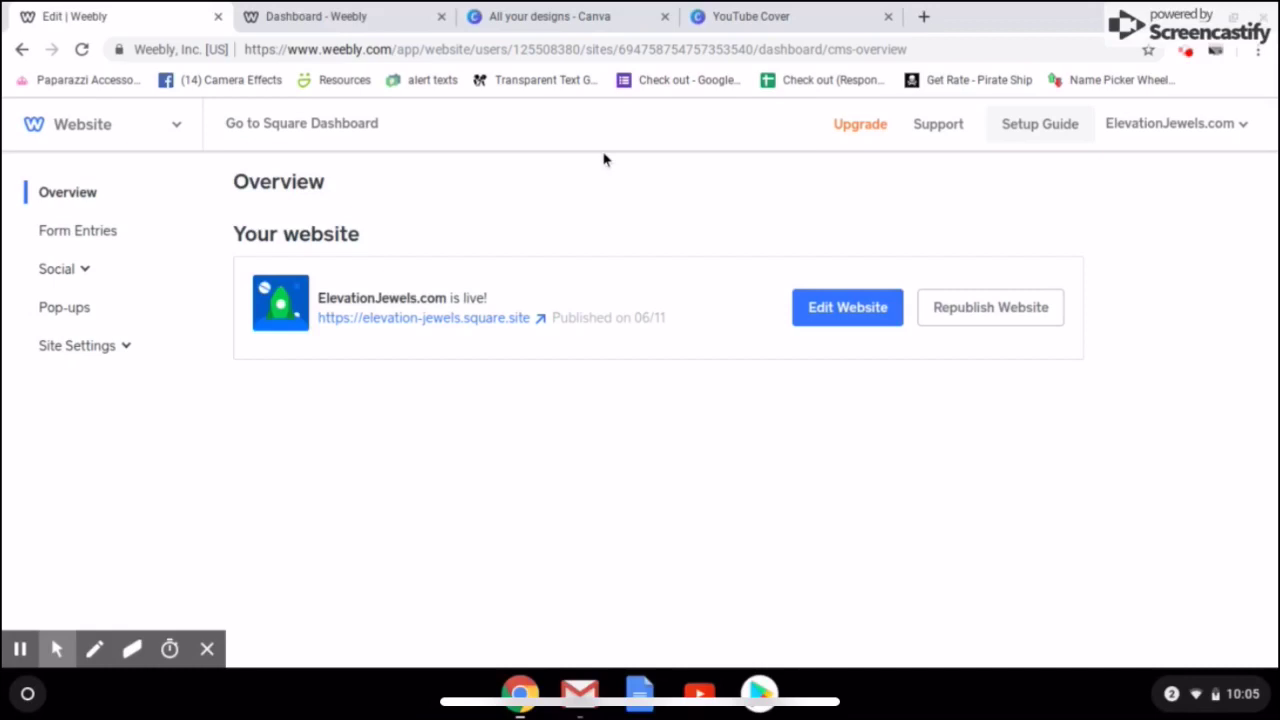
click(176, 130)
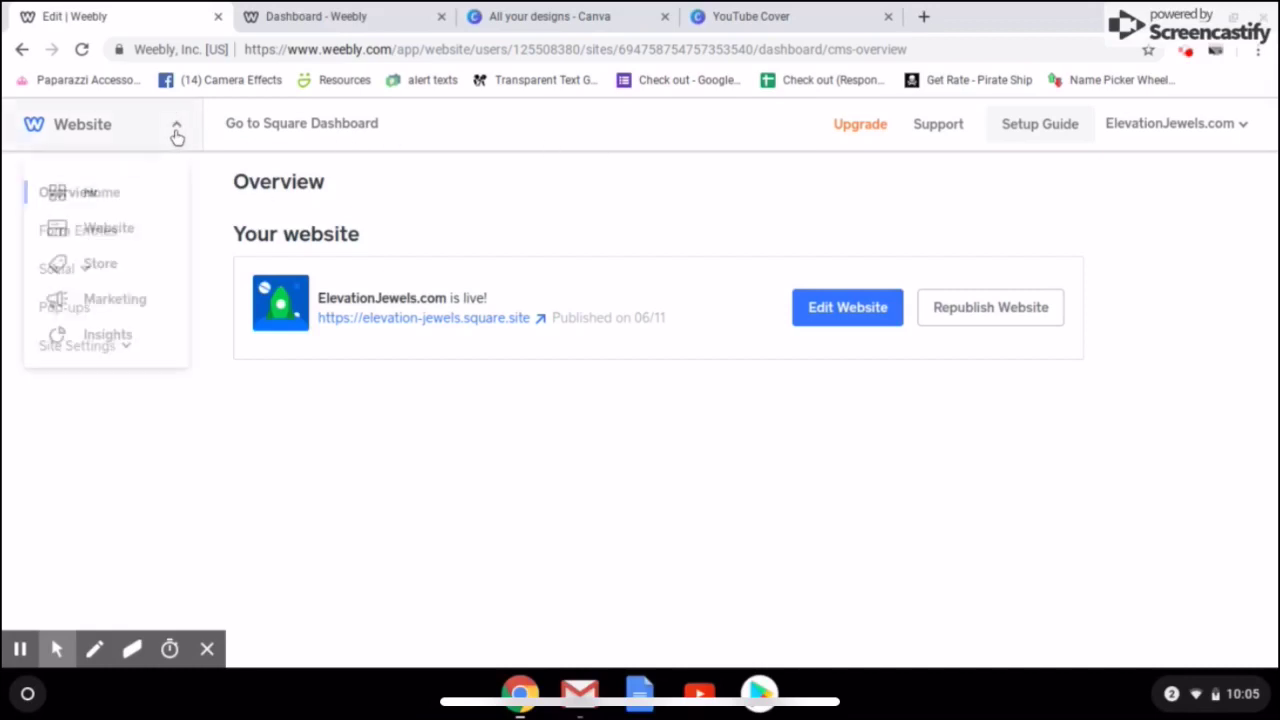
click(104, 264)
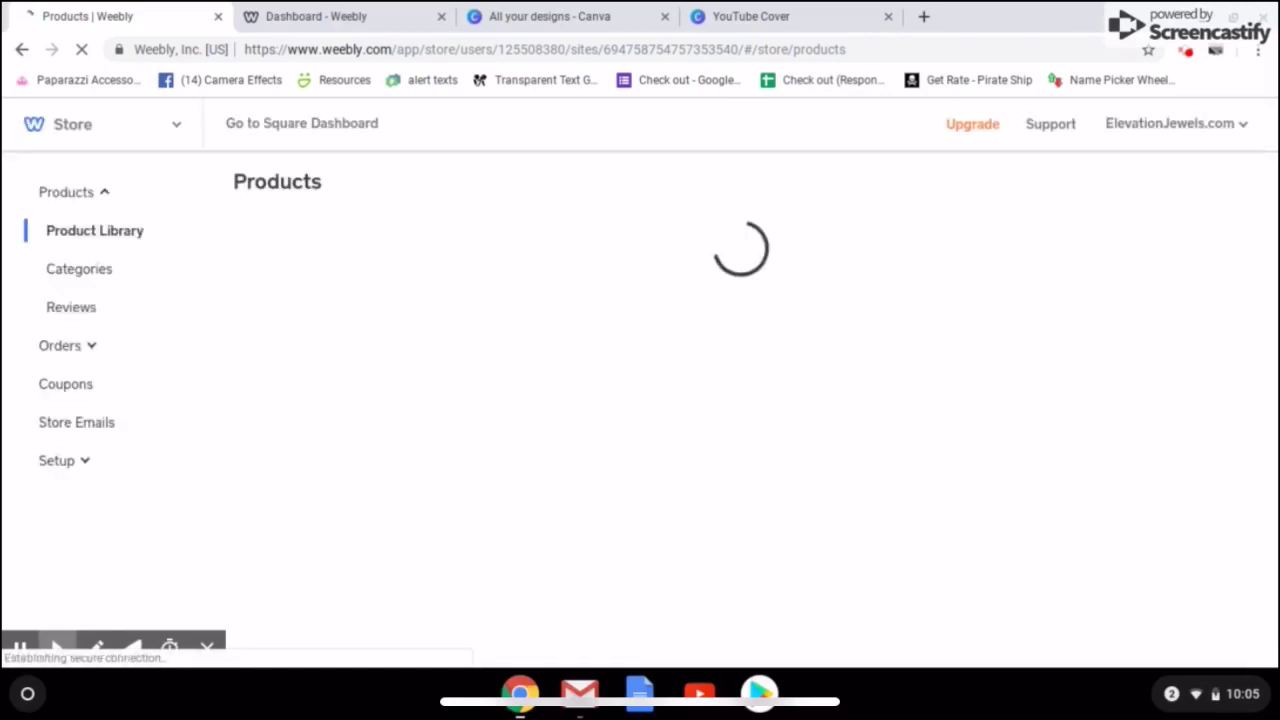
scroll(659, 366, down, 1)
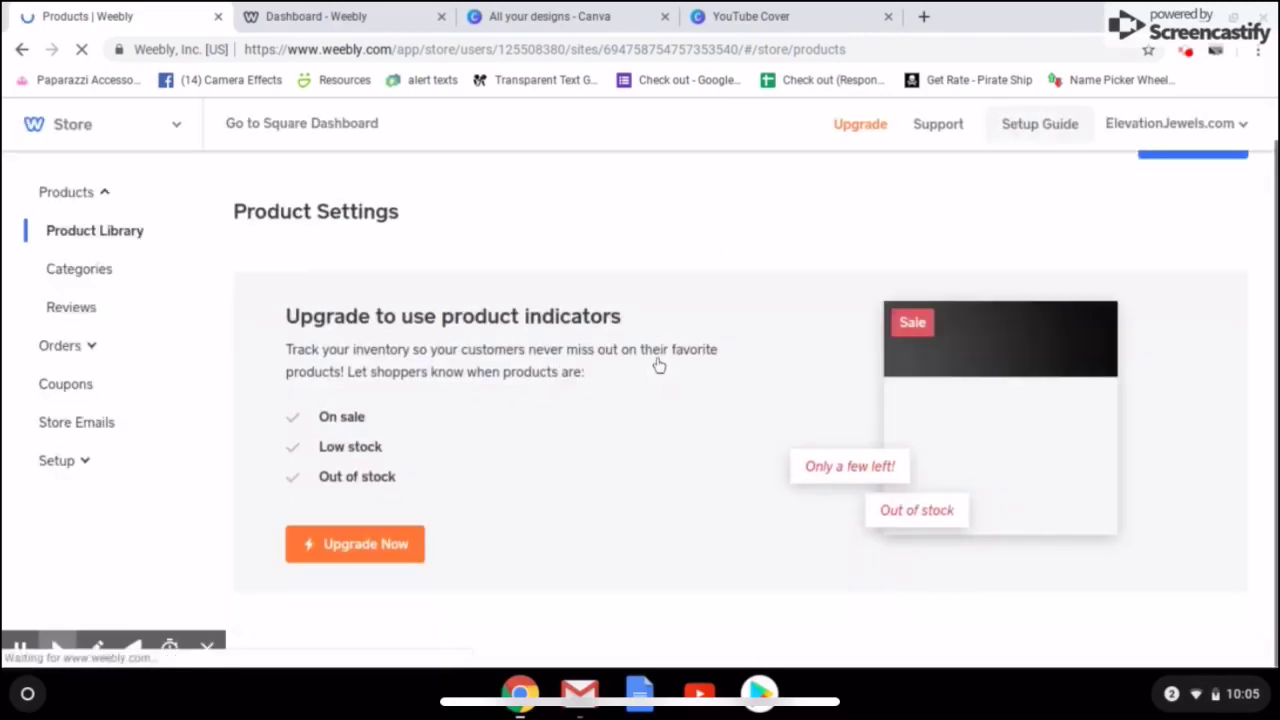
scroll(673, 323, down, 3)
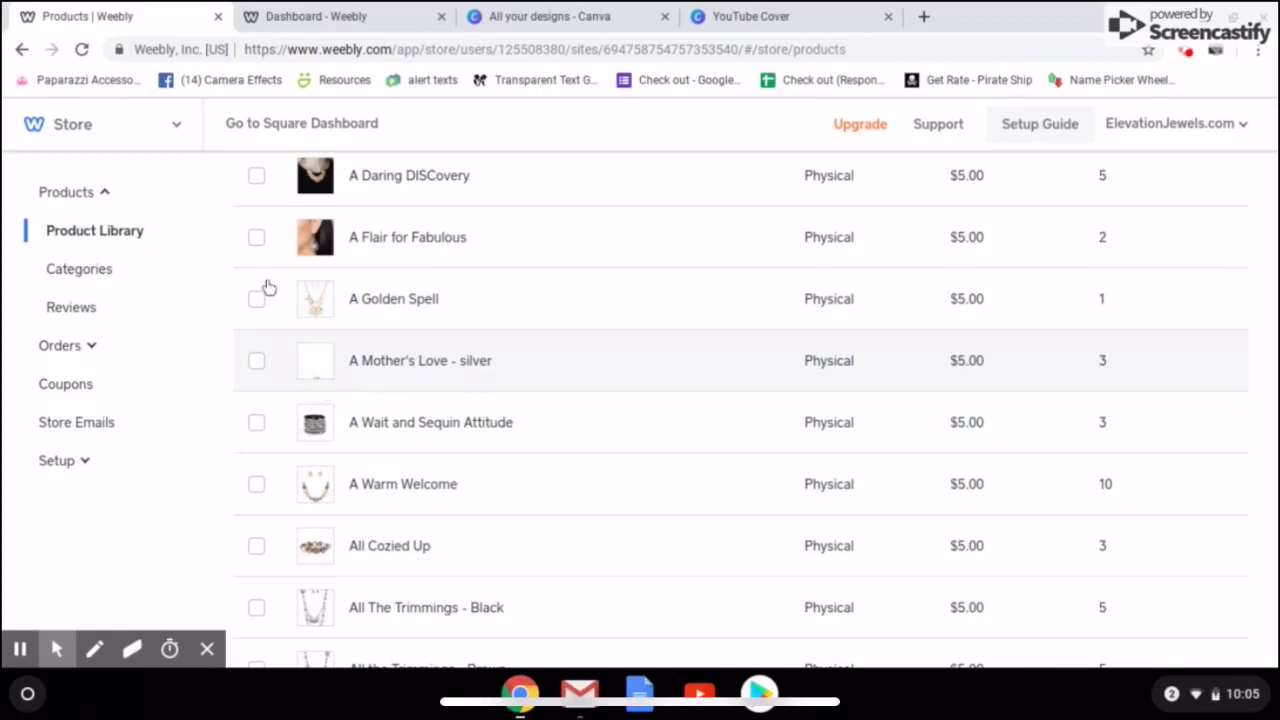
click(176, 126)
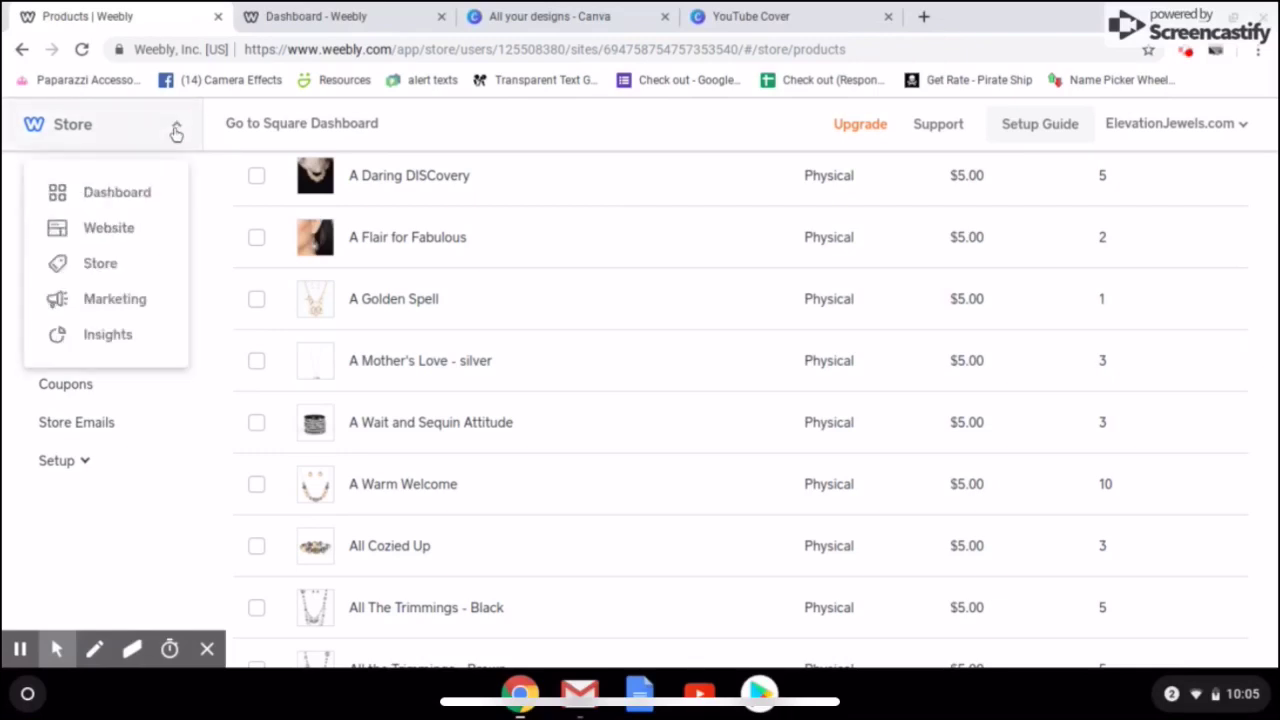
click(127, 229)
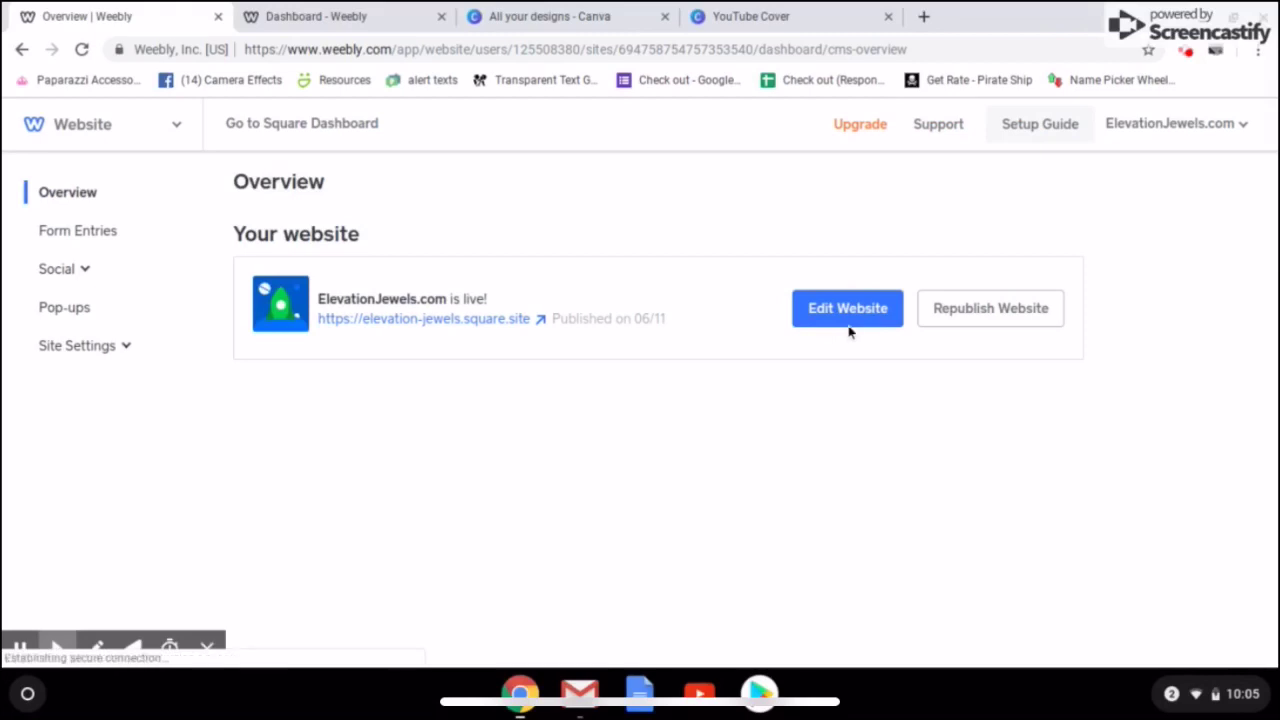
Step: Open ElevationJewels.com in the Weebly editor and return to the Header and Main Banner sections
click(848, 326)
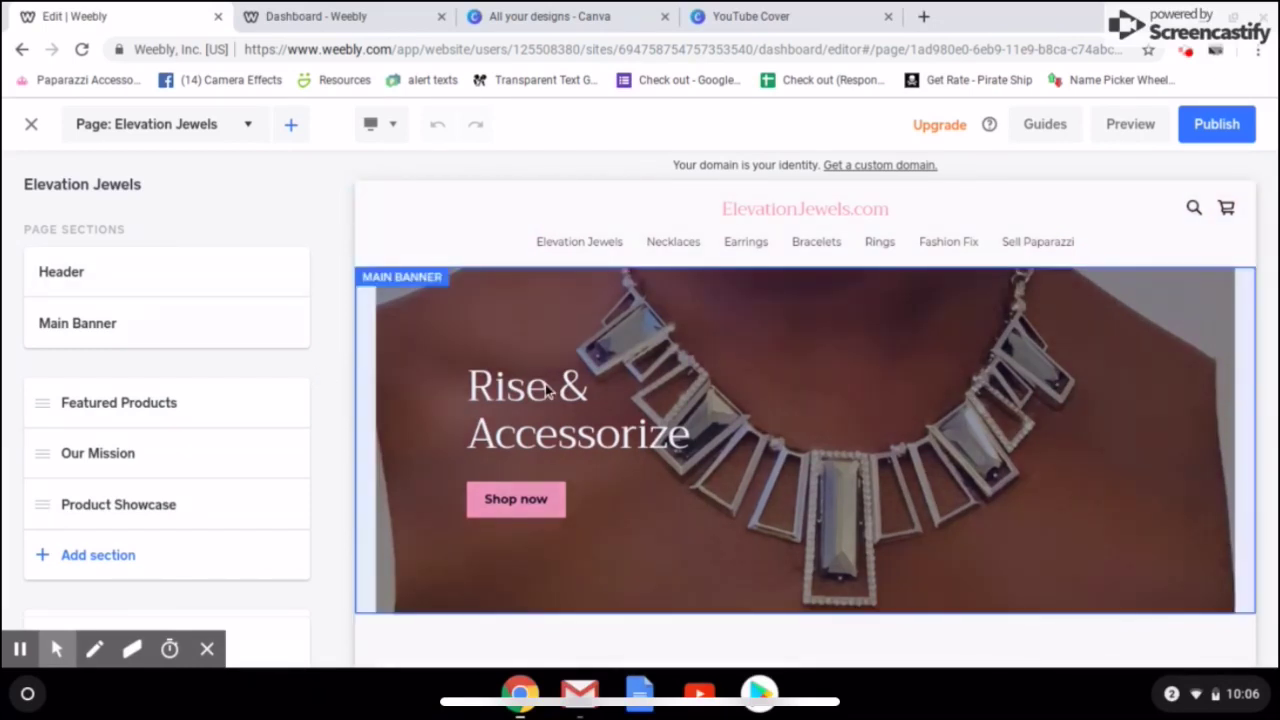
scroll(545, 390, down, 4)
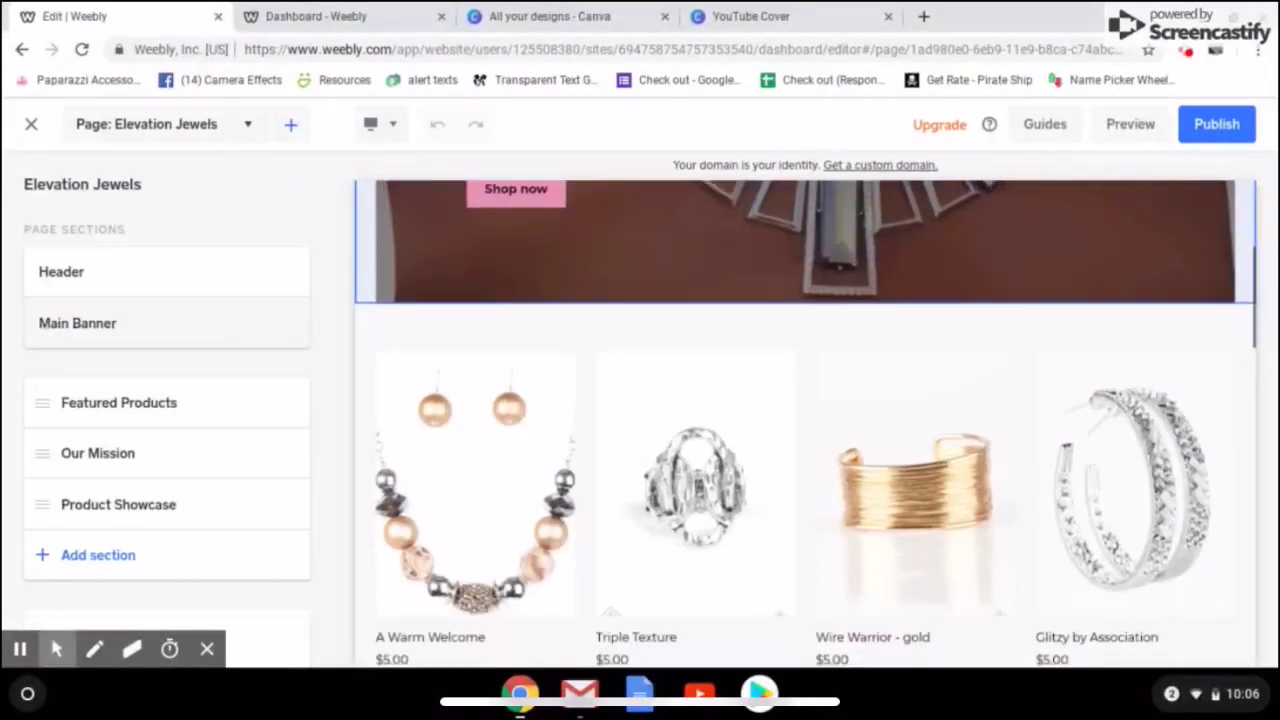
click(77, 323)
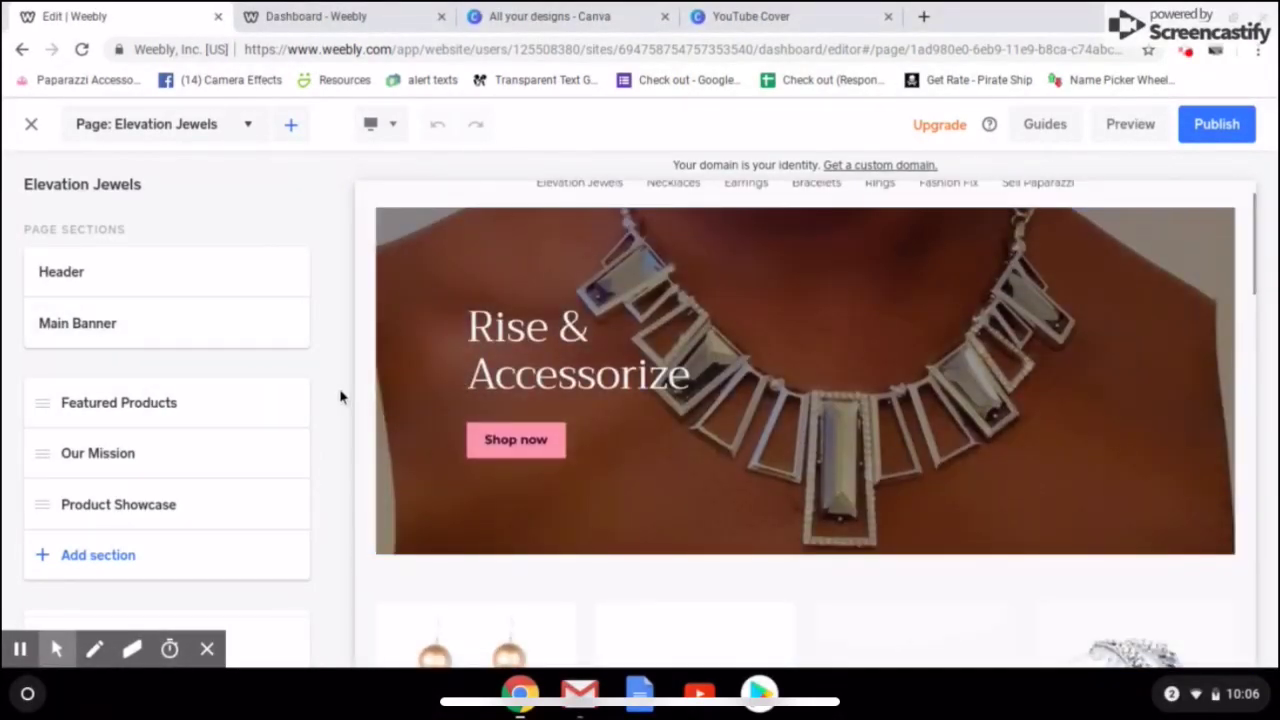
scroll(471, 366, up, 1)
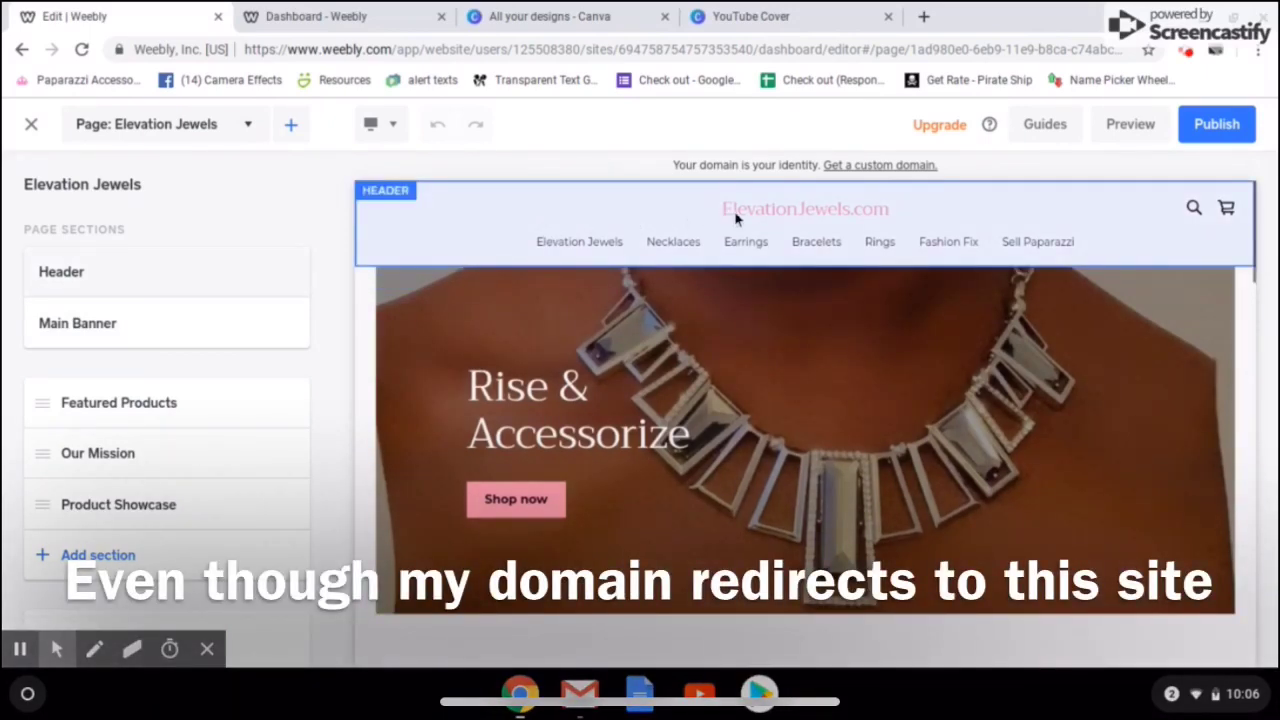
Step: Review the header's Navigation menu items, then bring up the Main Banner section settings
click(677, 206)
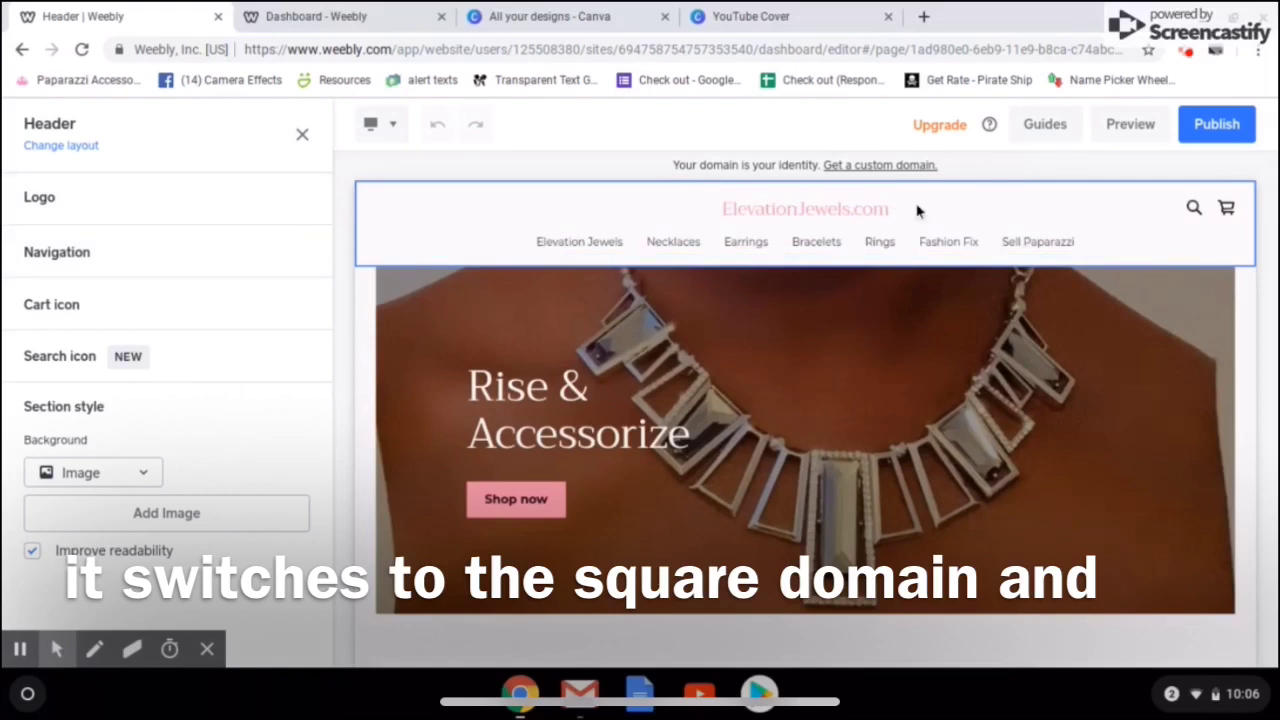
click(172, 257)
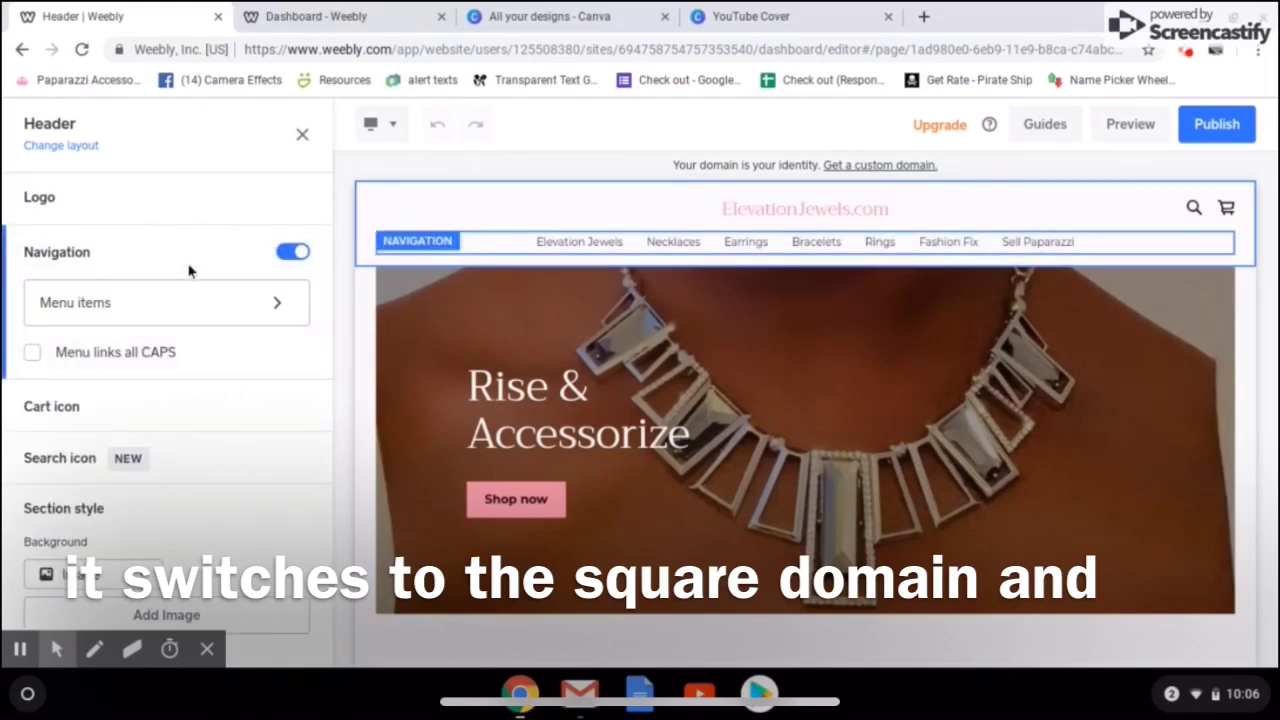
click(209, 320)
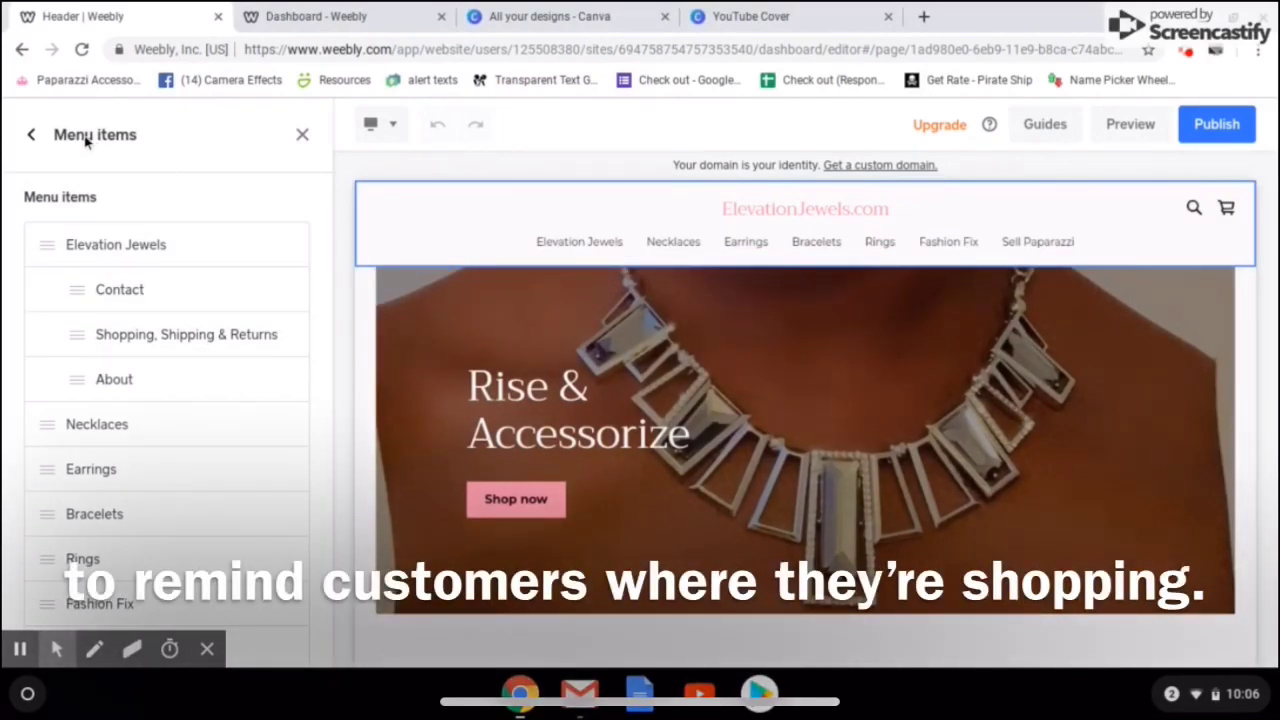
click(31, 136)
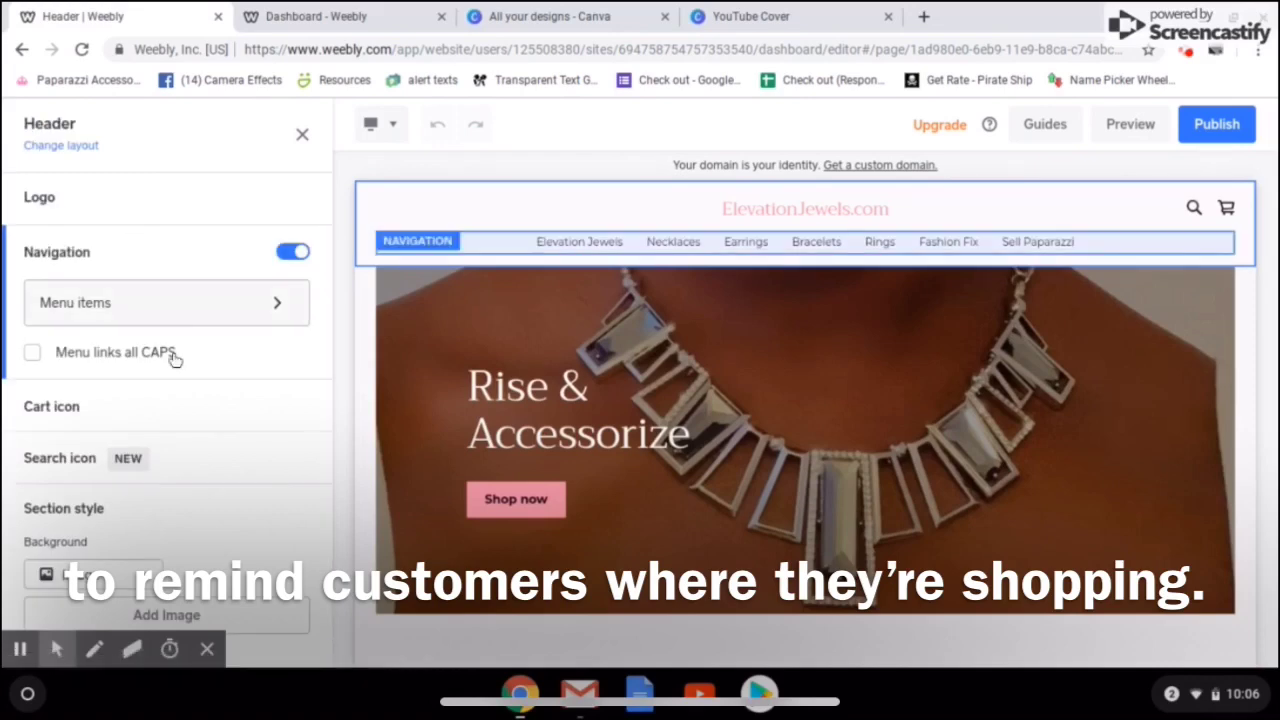
click(410, 374)
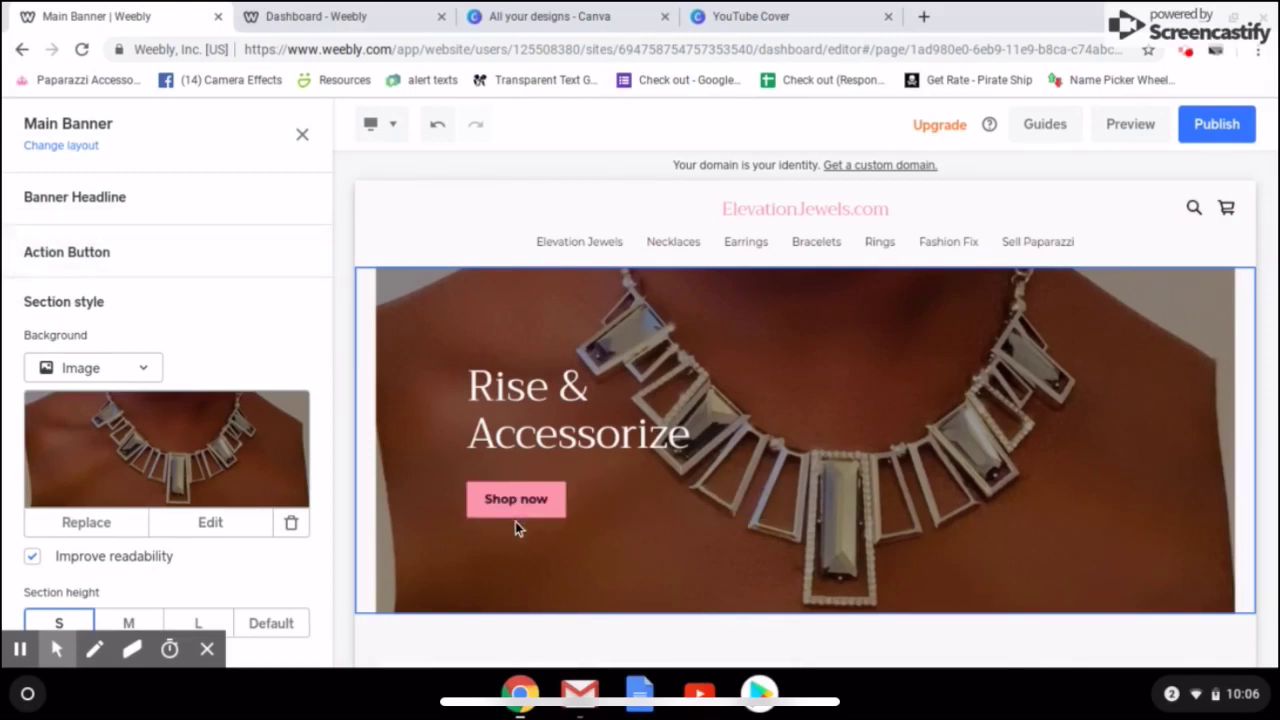
Step: Show the Stop & Shop Action Button settings: Large, Filled, linking to Paparazzi Accessories
scroll(515, 521, down, 5)
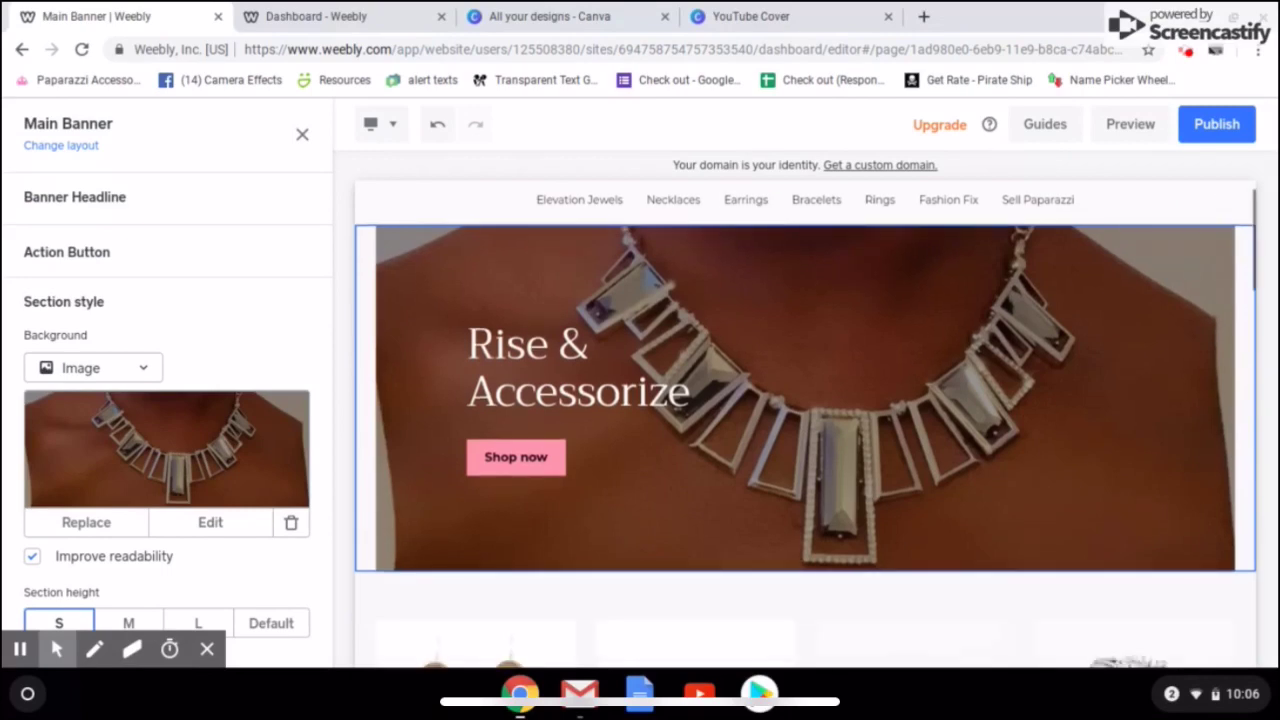
scroll(806, 425, down, 10)
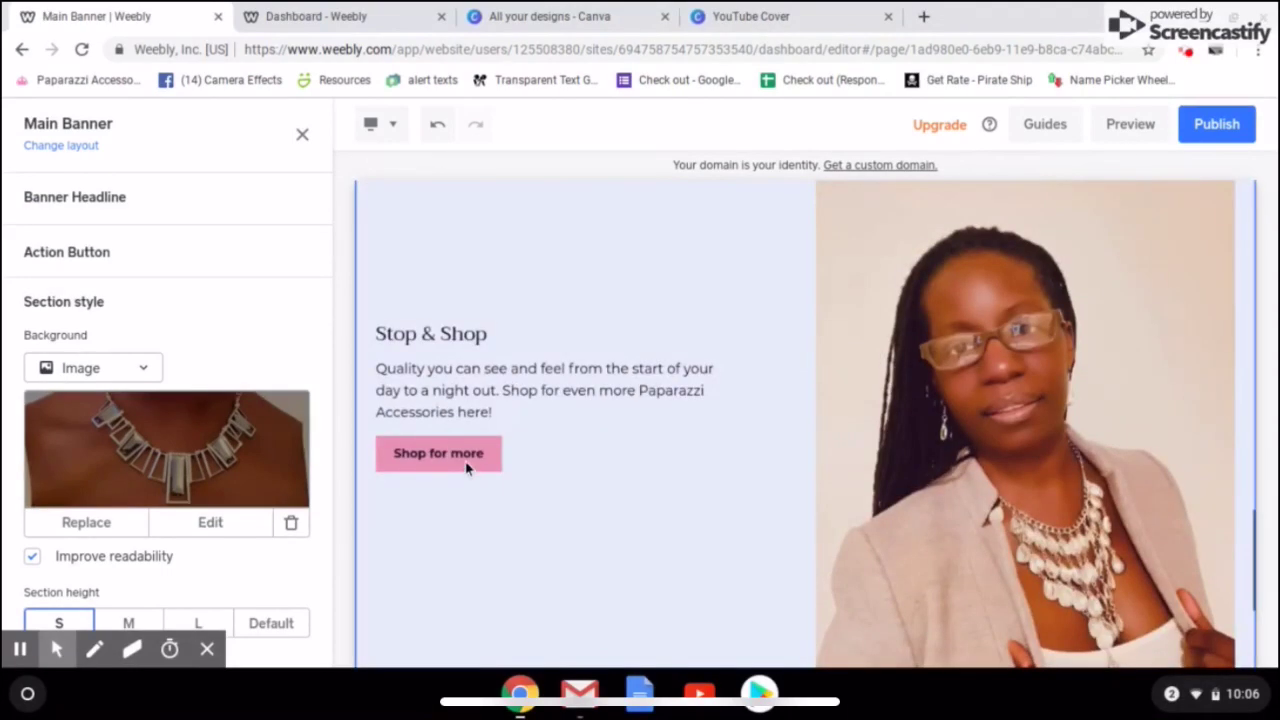
click(603, 446)
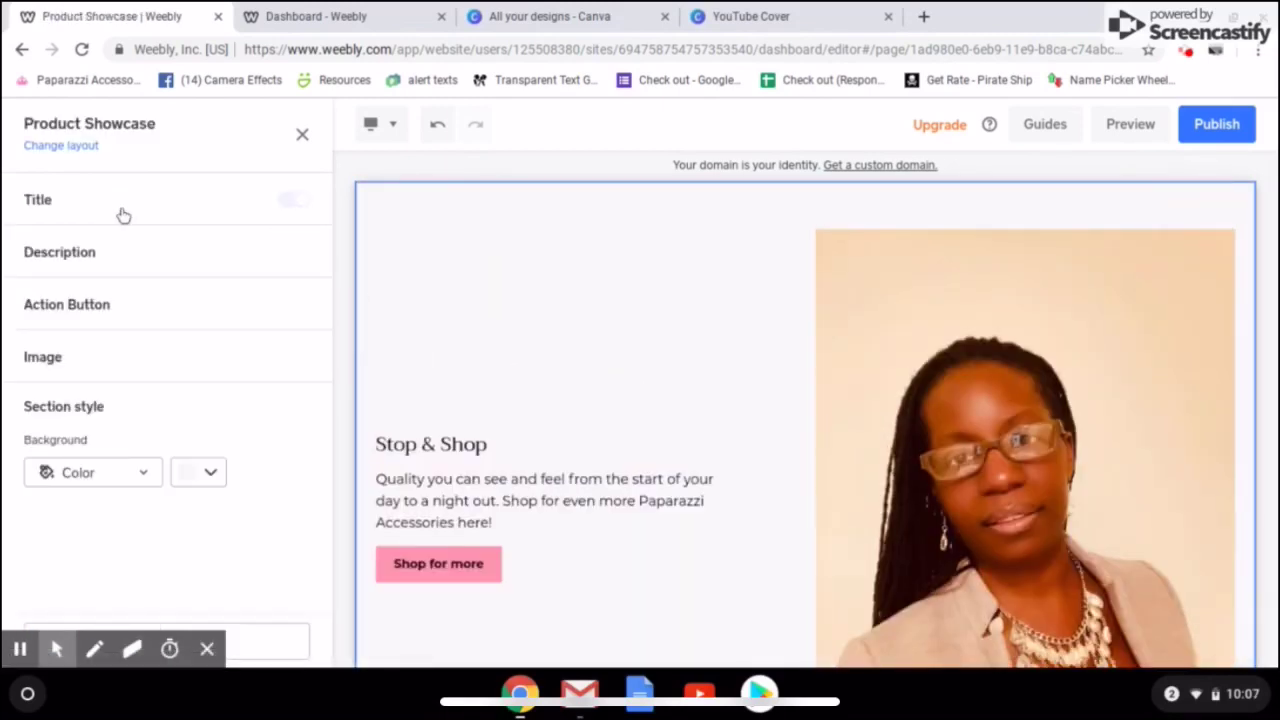
click(146, 318)
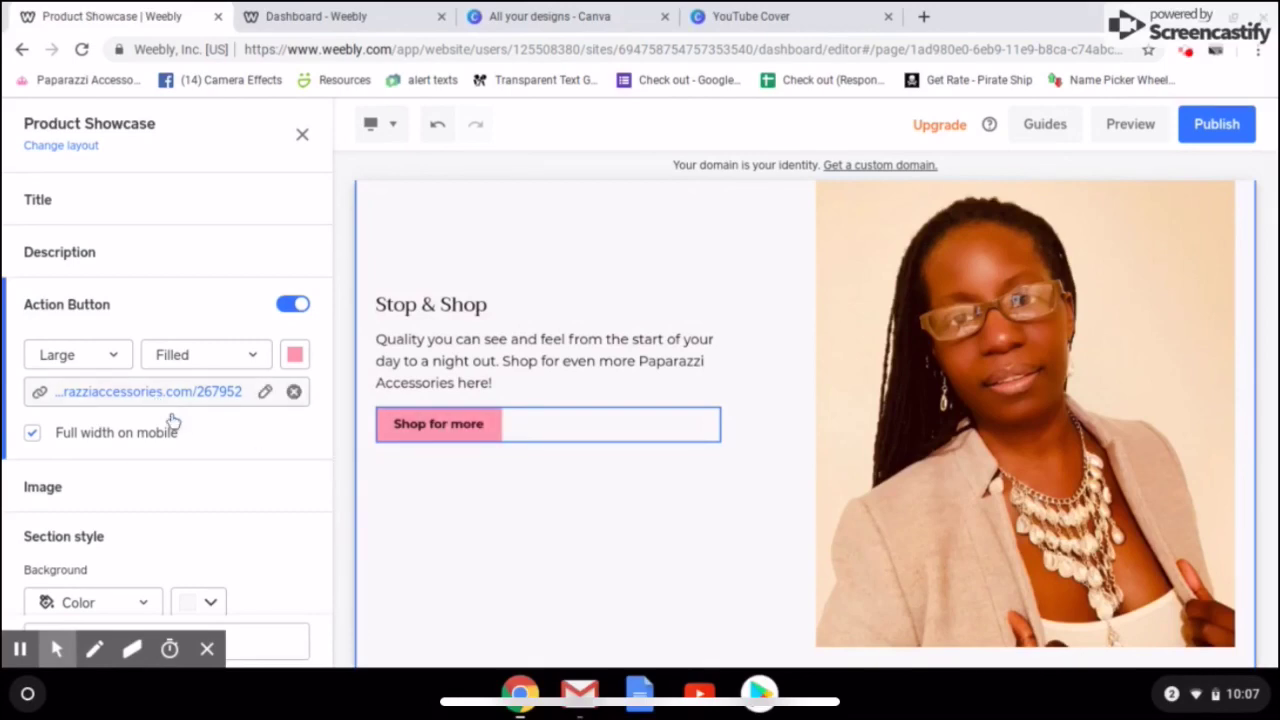
scroll(389, 506, up, 10)
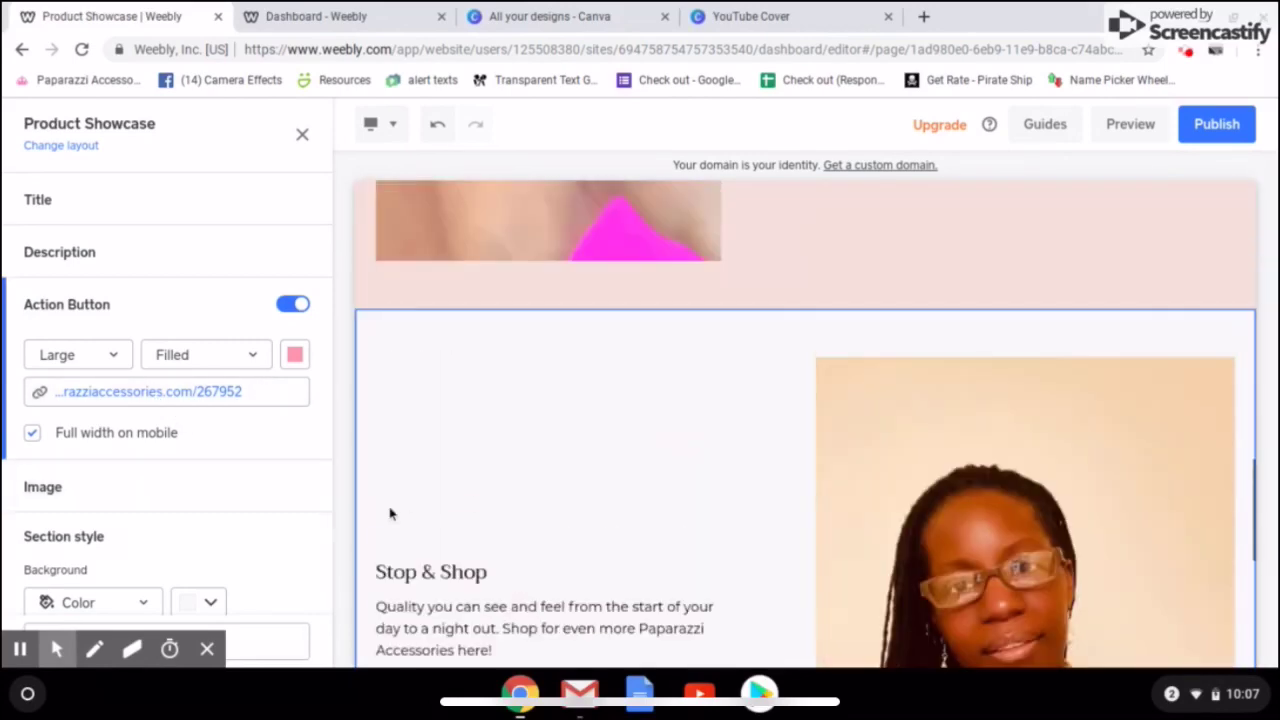
scroll(389, 506, up, 5)
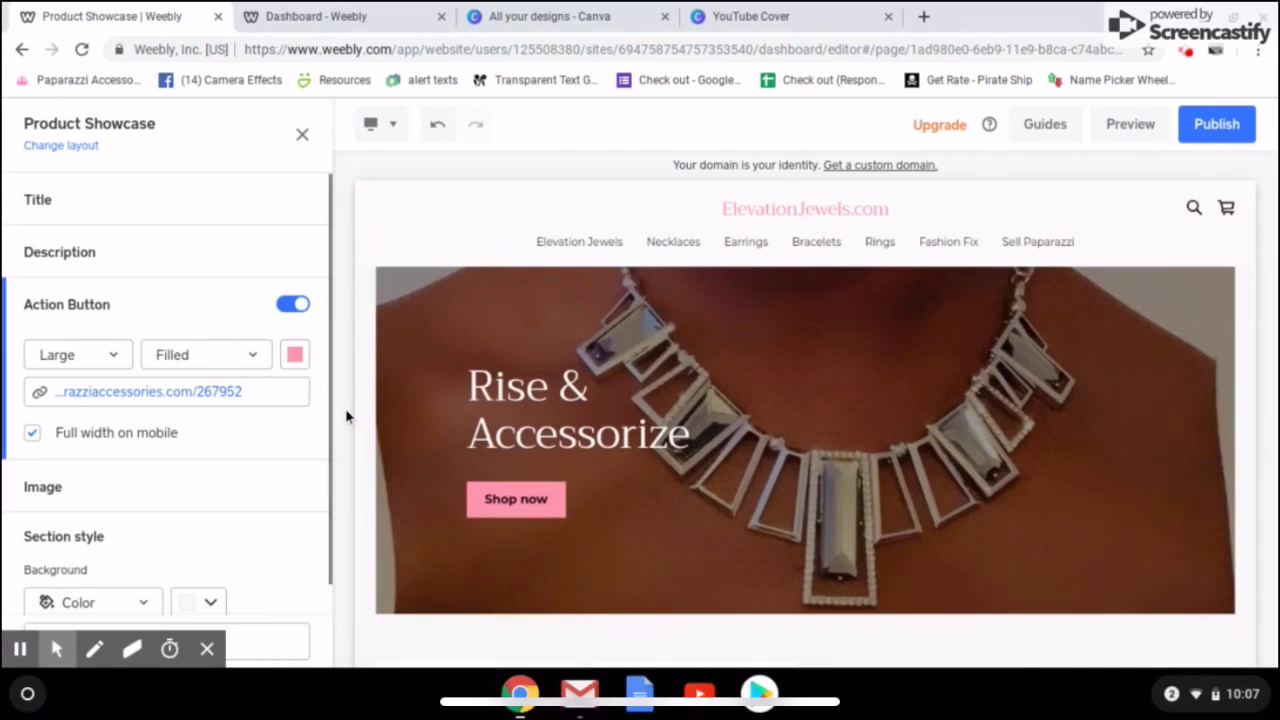
scroll(400, 472, down, 5)
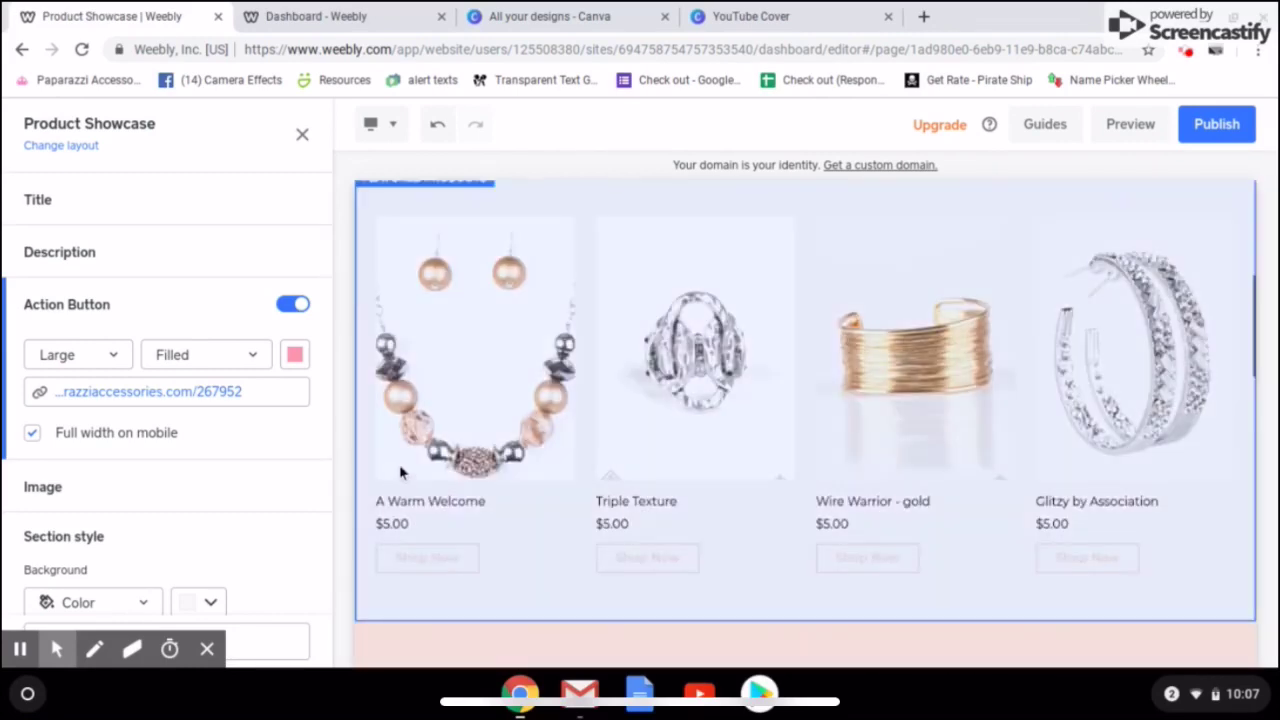
Step: Look through the Featured Products options with its four $5.00 items, then dismiss the Facebook notification
click(585, 370)
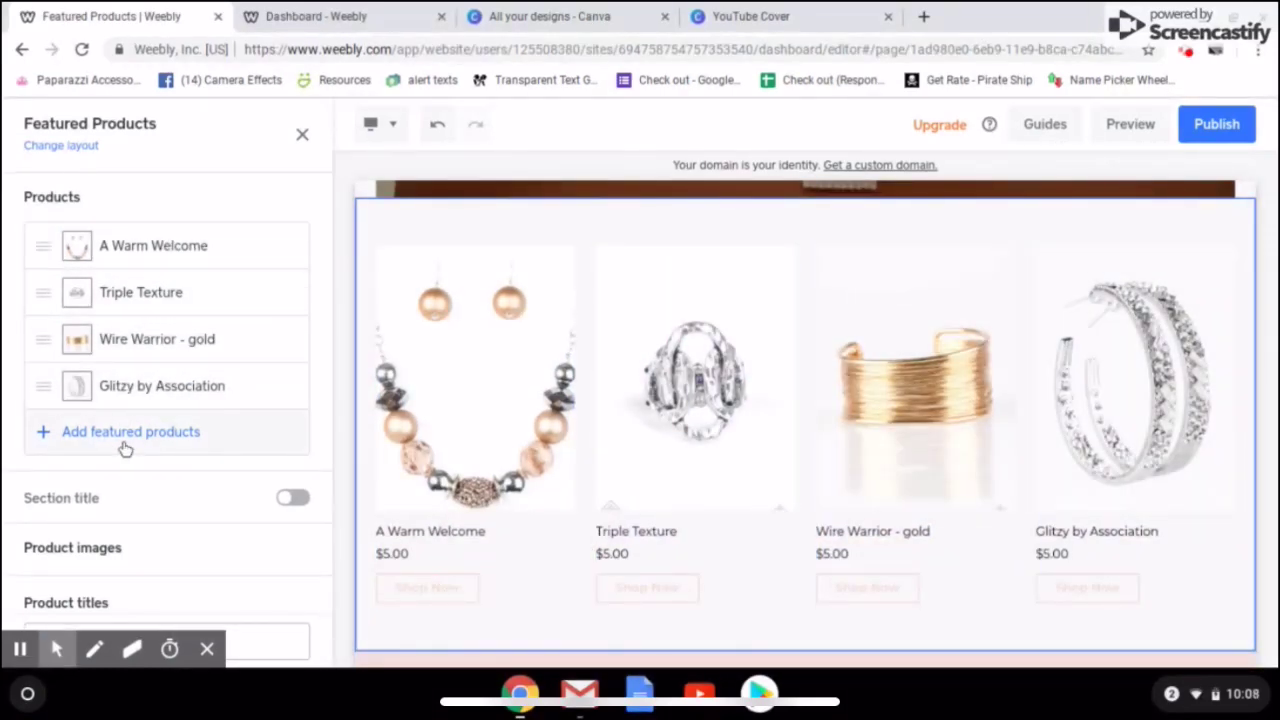
scroll(124, 449, down, 3)
scroll(204, 459, down, 4)
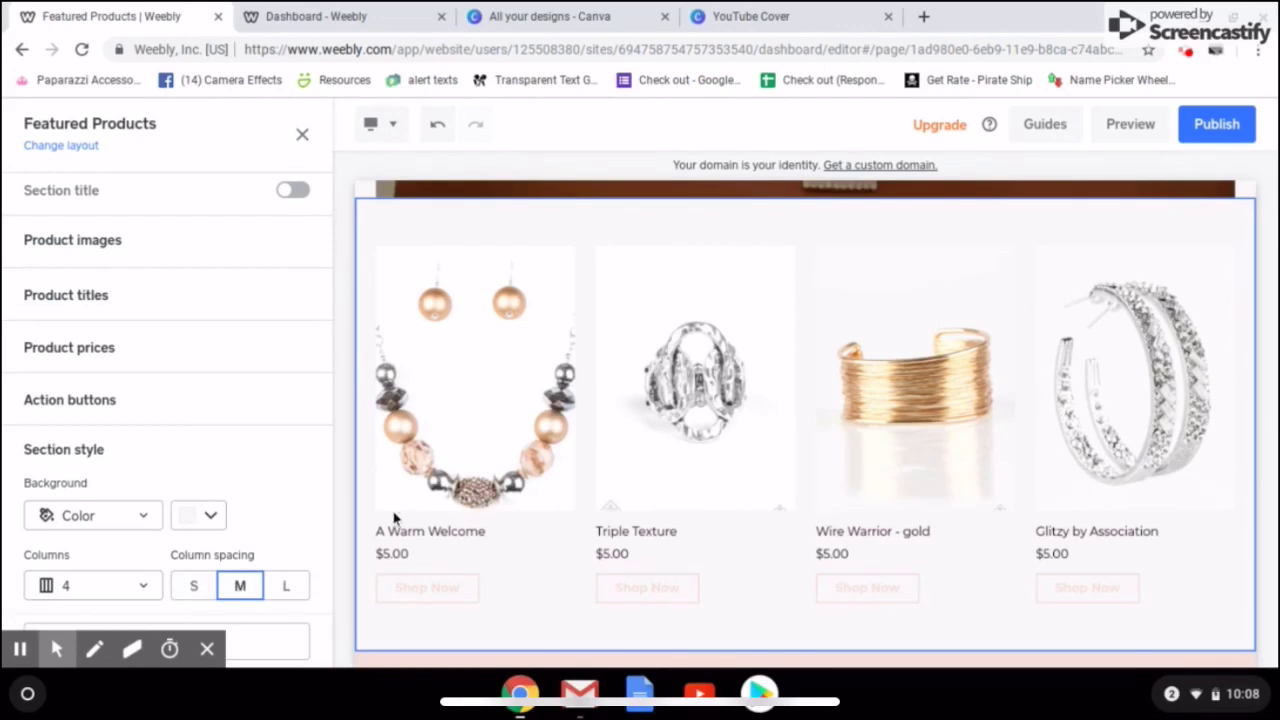
scroll(308, 515, up, 5)
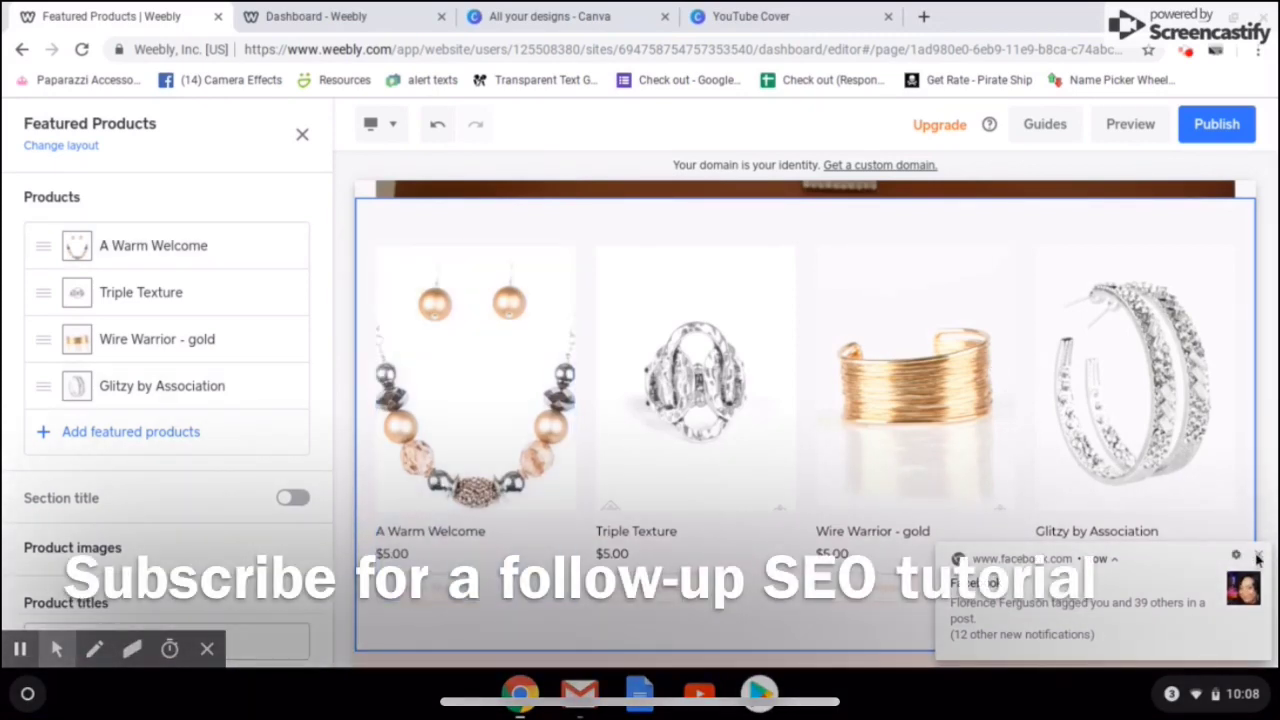
click(1259, 557)
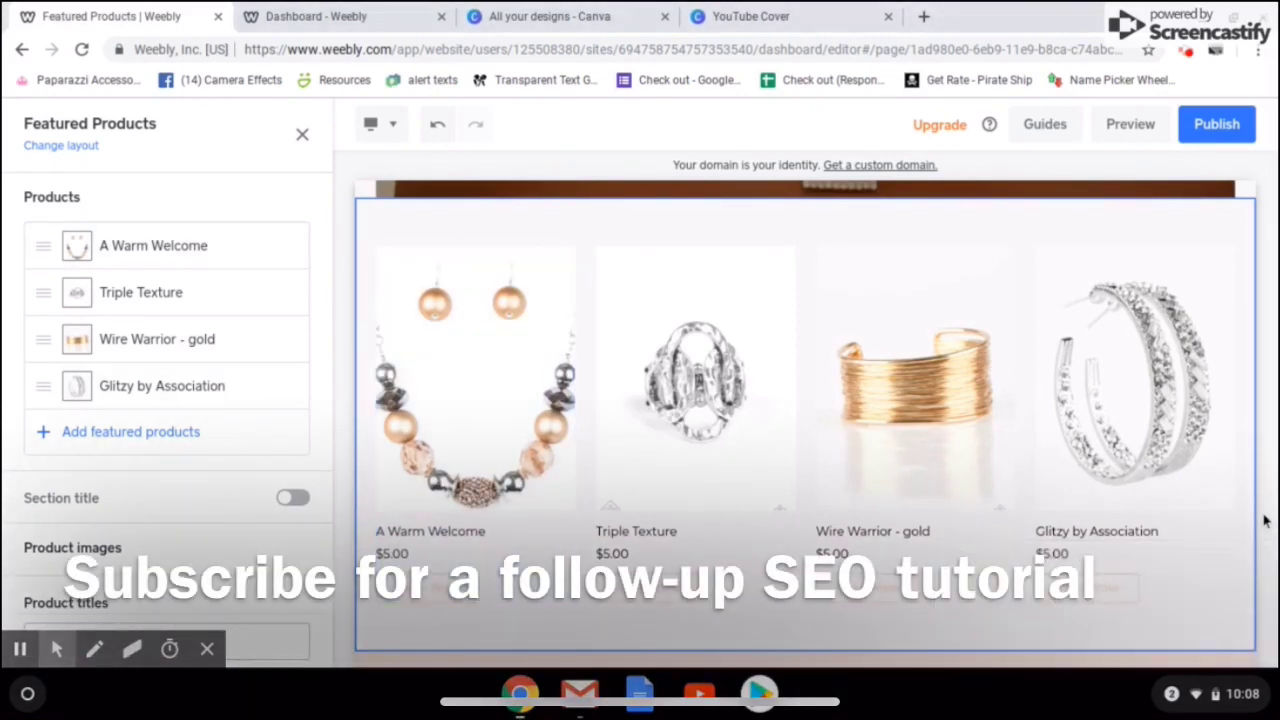